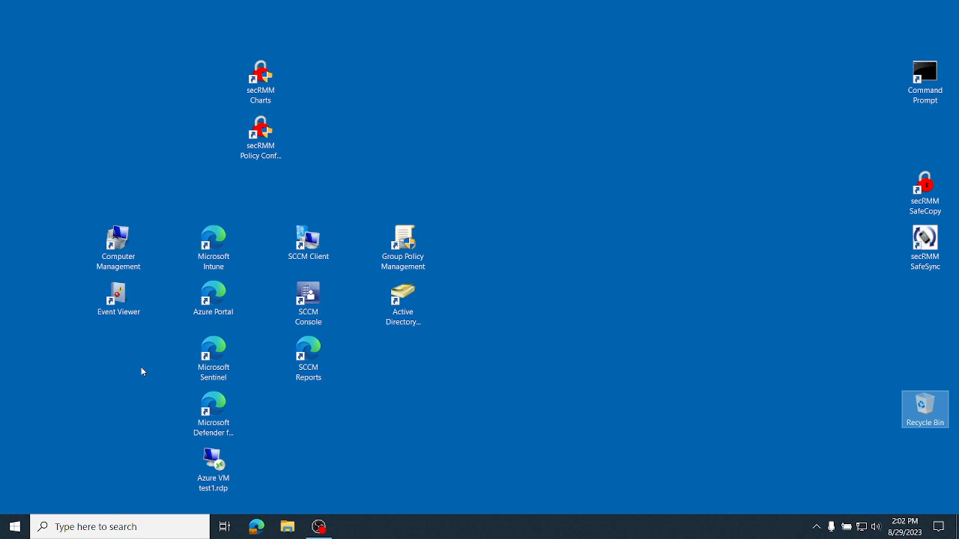
# Step: Open Computer Management, view the full list of secRMM computer configuration properties, and close the console
pyautogui.click(122, 237)
pyautogui.doubleClick(121, 237)
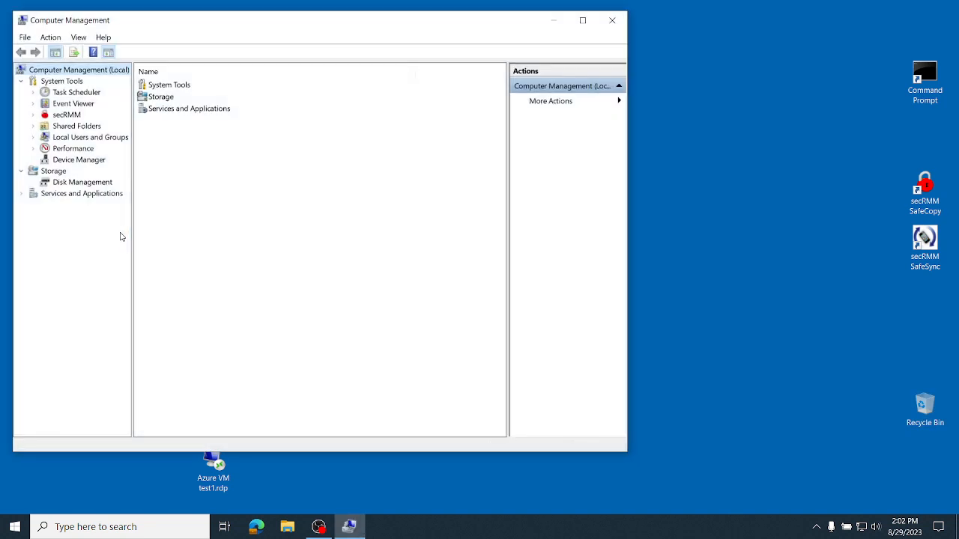
pyautogui.click(70, 118)
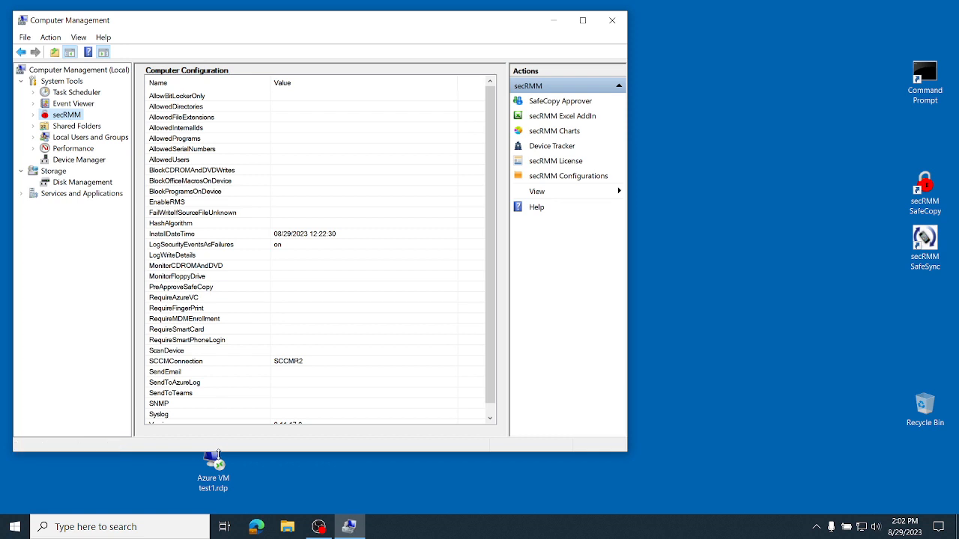
pyautogui.moveTo(217, 451); pyautogui.dragTo(216, 462)
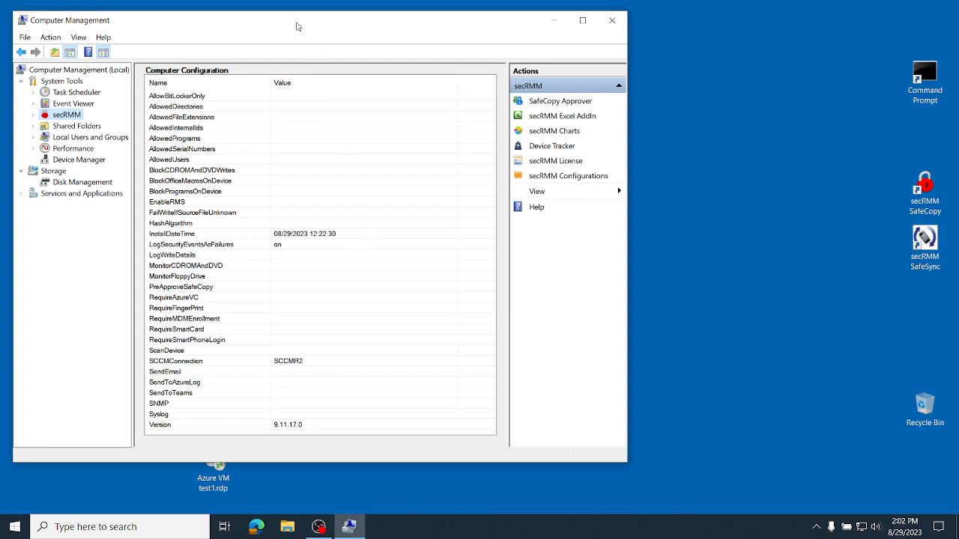
pyautogui.moveTo(297, 25); pyautogui.dragTo(409, 27)
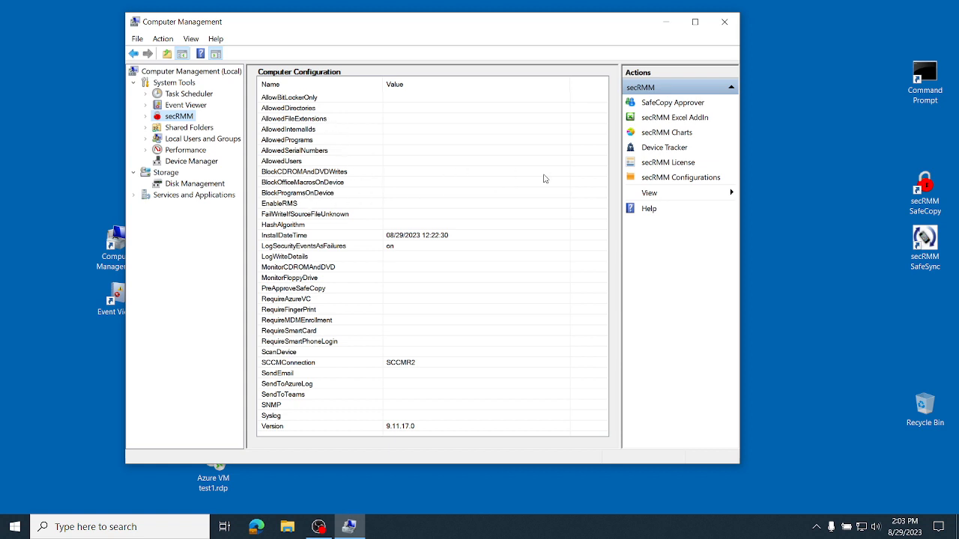
pyautogui.click(725, 22)
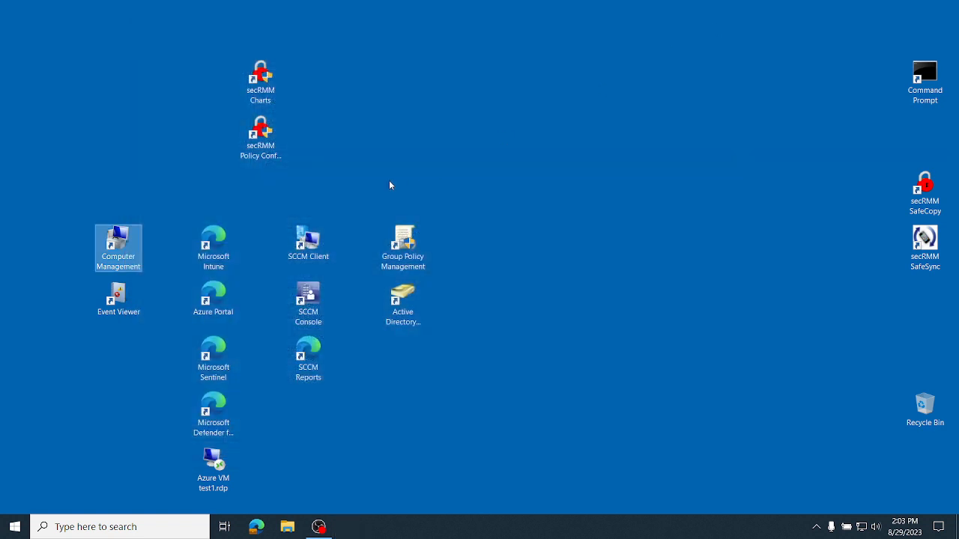
# Step: Run Computer Management as a different user, entering the standard contoso domain account's user name and password
pyautogui.rightClick(117, 246)
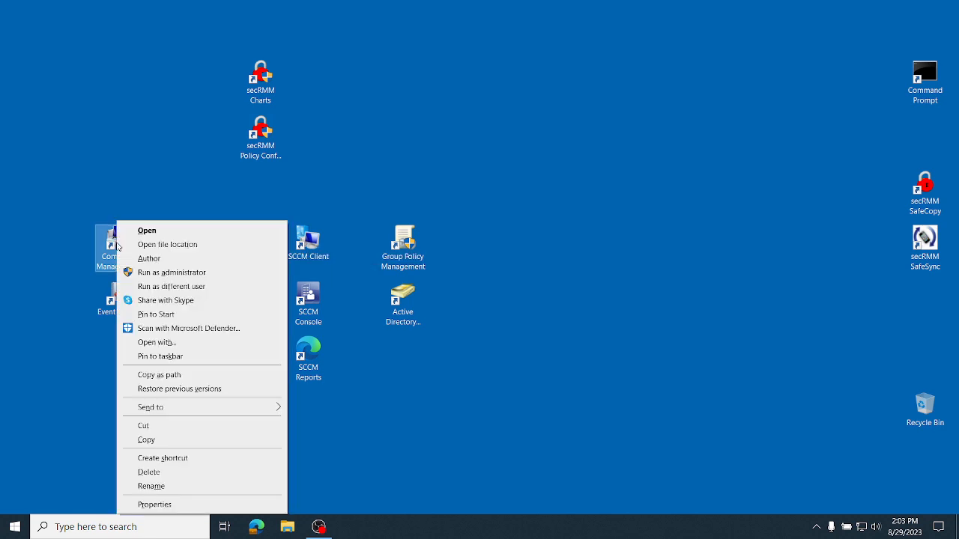
pyautogui.click(193, 288)
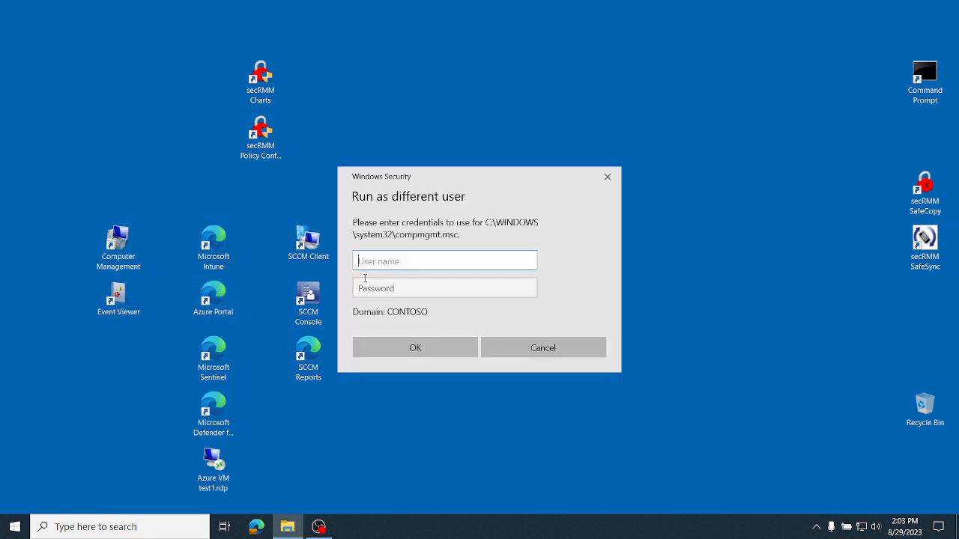
pyautogui.write('conto')
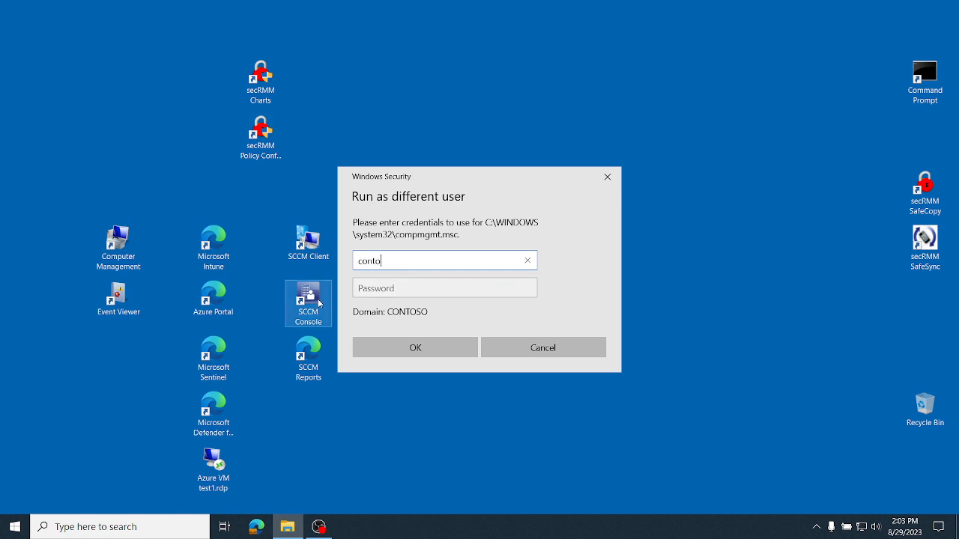
pyautogui.write('so\\barbara')
pyautogui.press('Tab')
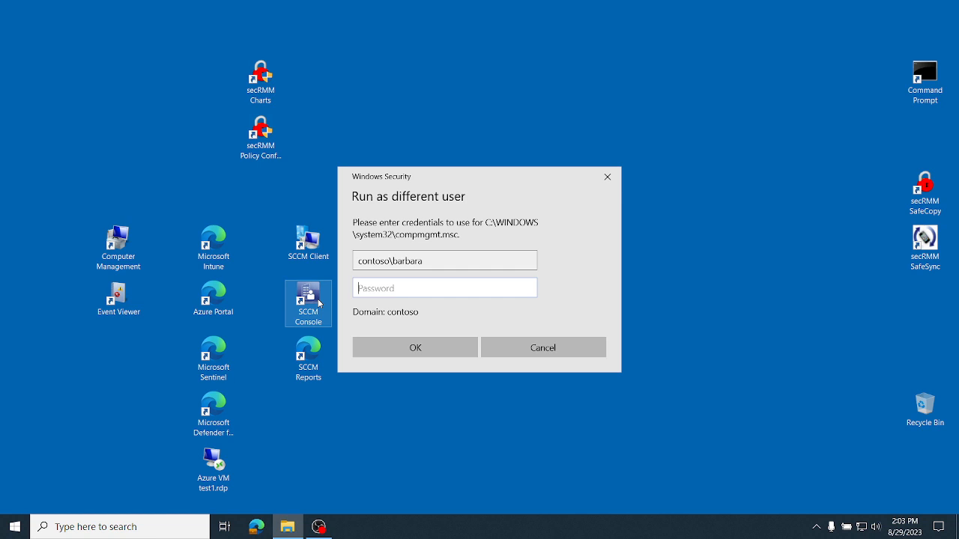
pyautogui.write('•••••••••')
pyautogui.press('Return')
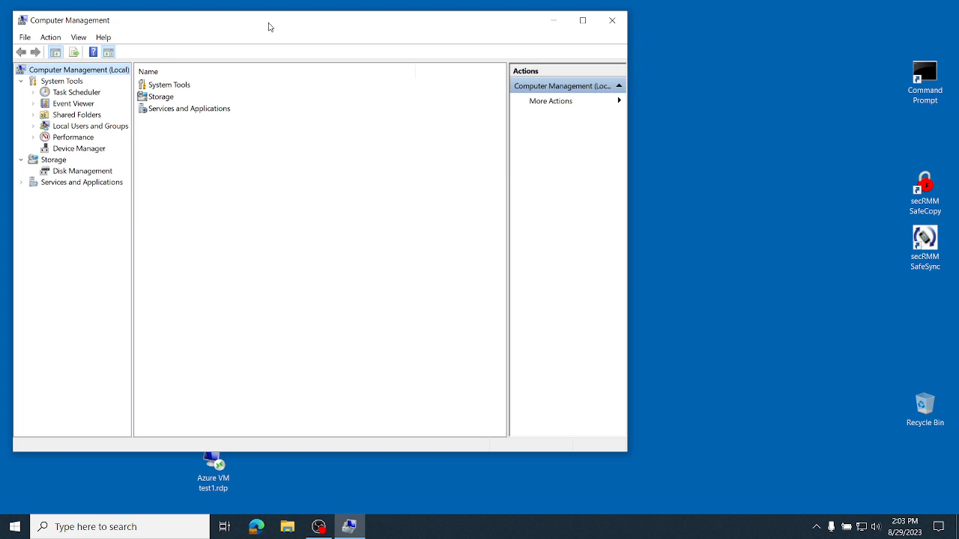
# Step: Try to view the secRMM log under Event Viewer's Applications and Services Logs, and close Computer Management
pyautogui.moveTo(281, 21); pyautogui.dragTo(541, 36)
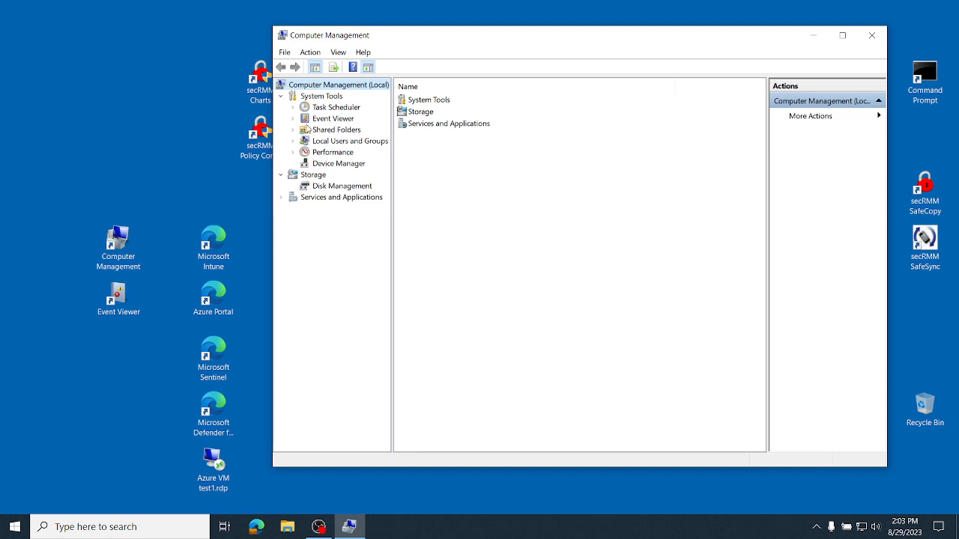
pyautogui.click(293, 119)
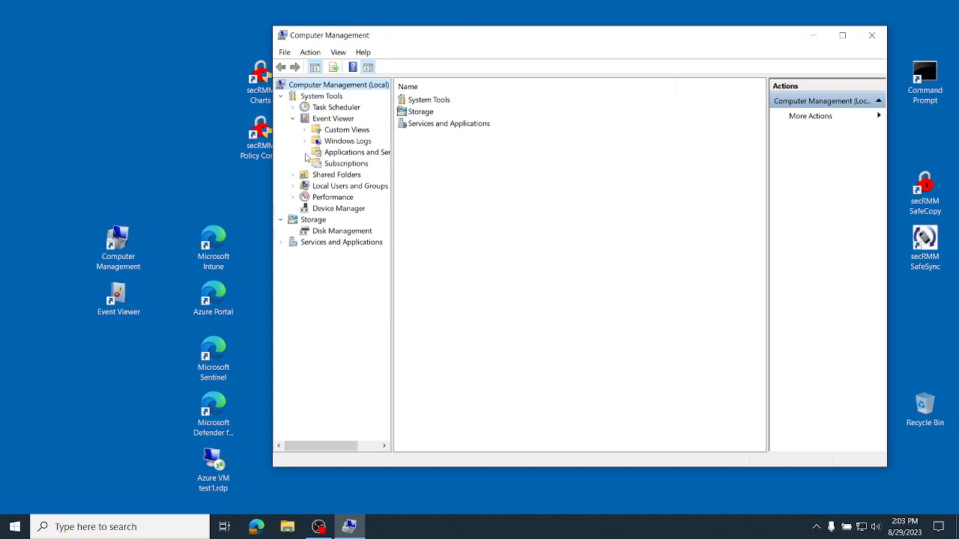
pyautogui.click(305, 153)
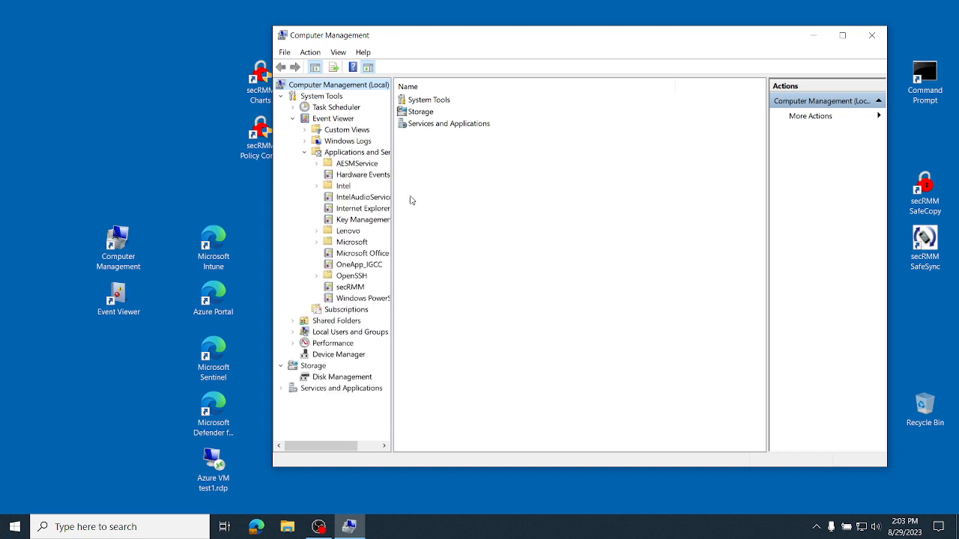
pyautogui.click(349, 290)
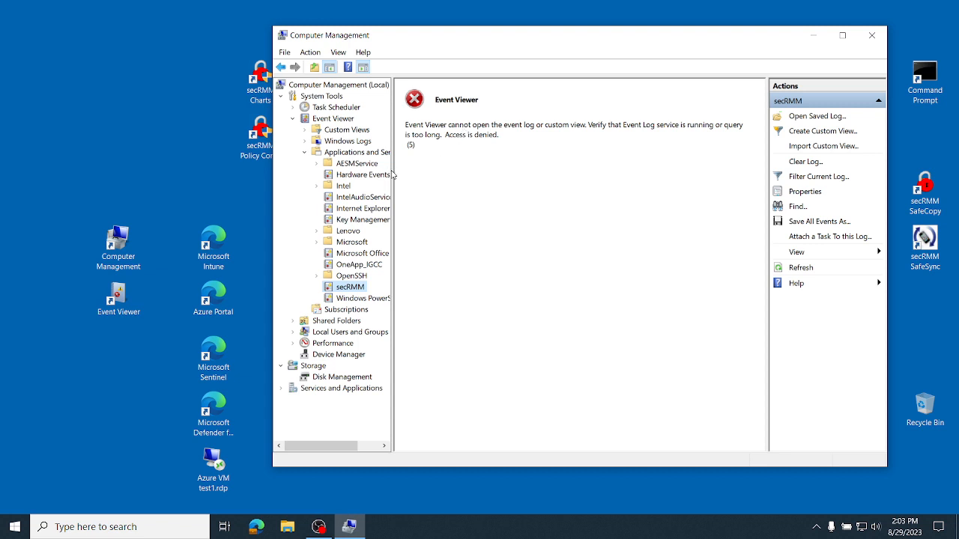
pyautogui.moveTo(391, 174); pyautogui.dragTo(442, 171)
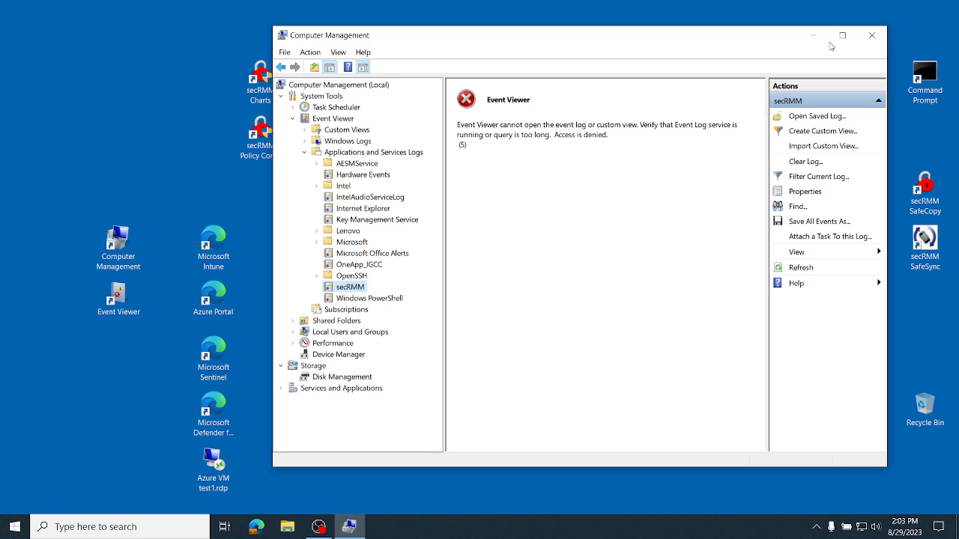
pyautogui.click(871, 35)
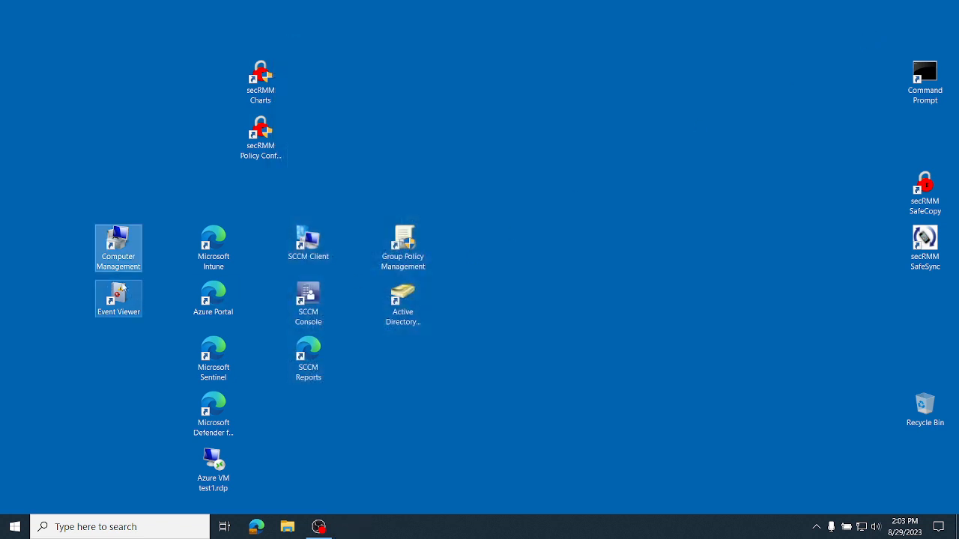
# Step: Reopen Computer Management under the current account and check the members of the local secRMM Administrators group
pyautogui.doubleClick(120, 247)
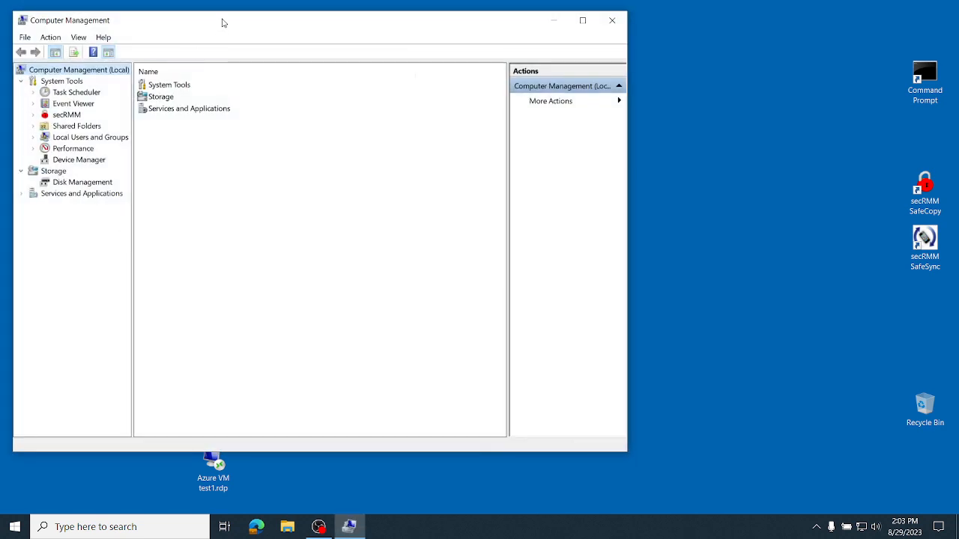
pyautogui.moveTo(224, 22); pyautogui.dragTo(444, 29)
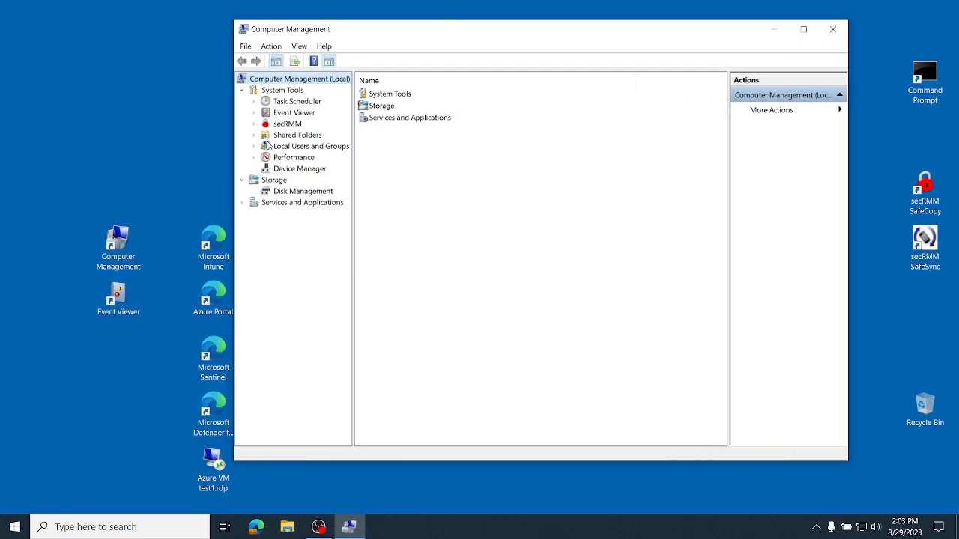
pyautogui.click(254, 147)
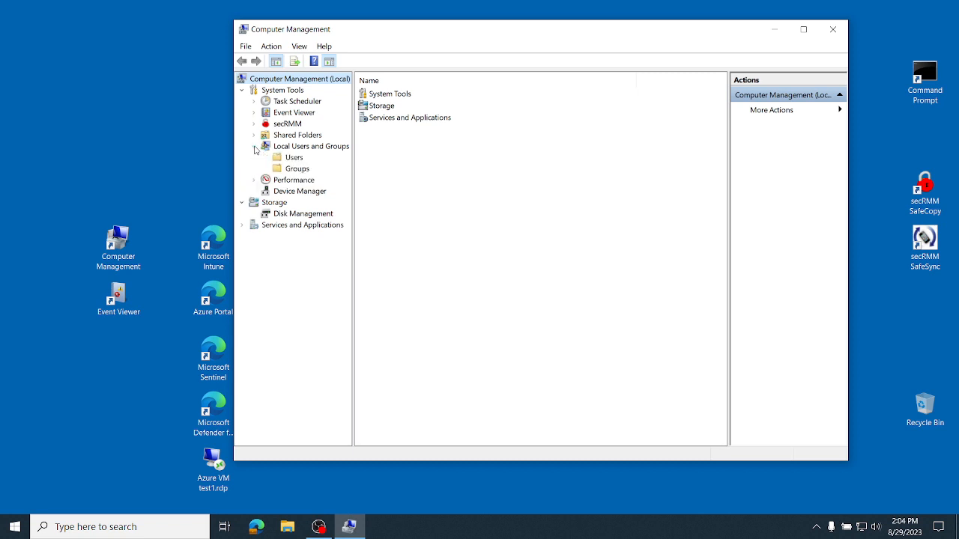
pyautogui.click(295, 170)
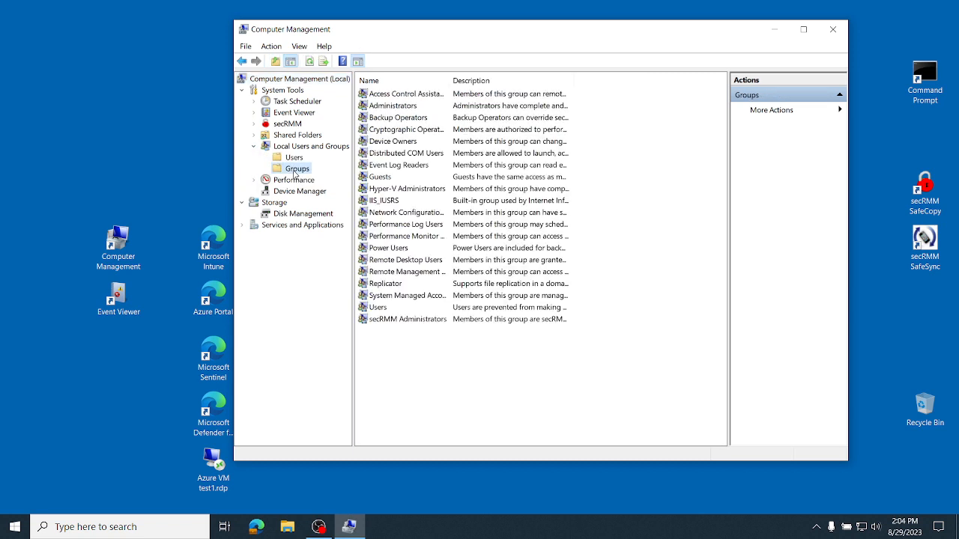
pyautogui.click(402, 320)
pyautogui.doubleClick(402, 320)
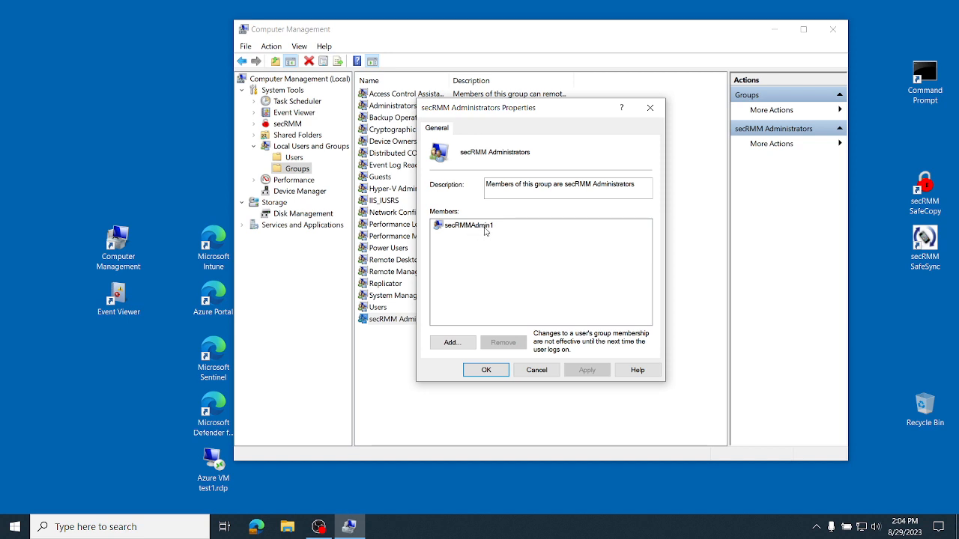
pyautogui.click(538, 373)
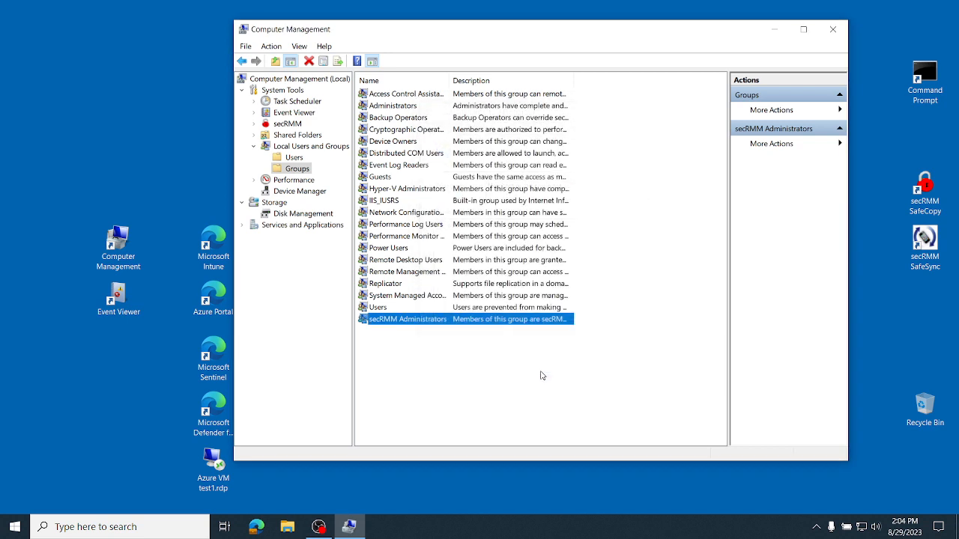
# Step: Run a second Computer Management console as the different user secrmmdemo2\secrmmadmin1, entering the account password
pyautogui.rightClick(117, 247)
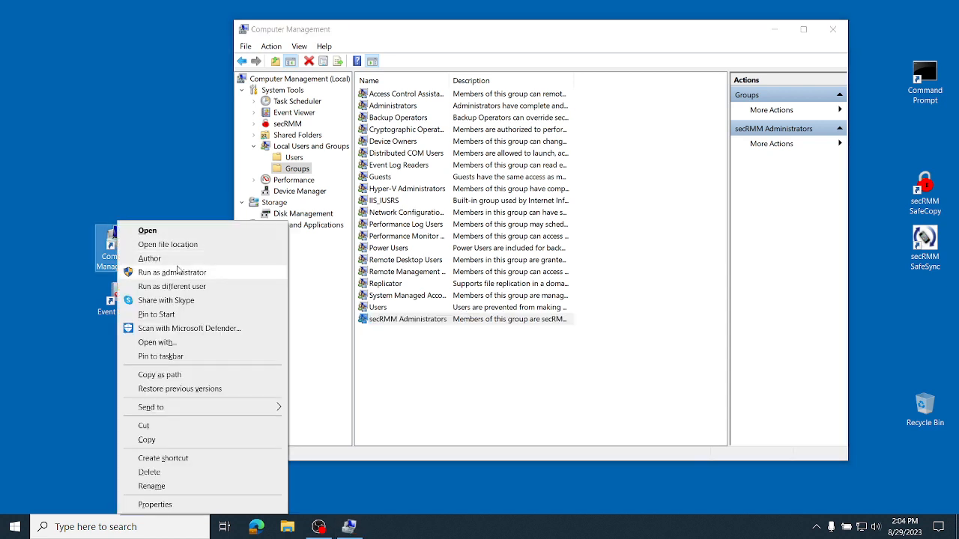
pyautogui.click(189, 286)
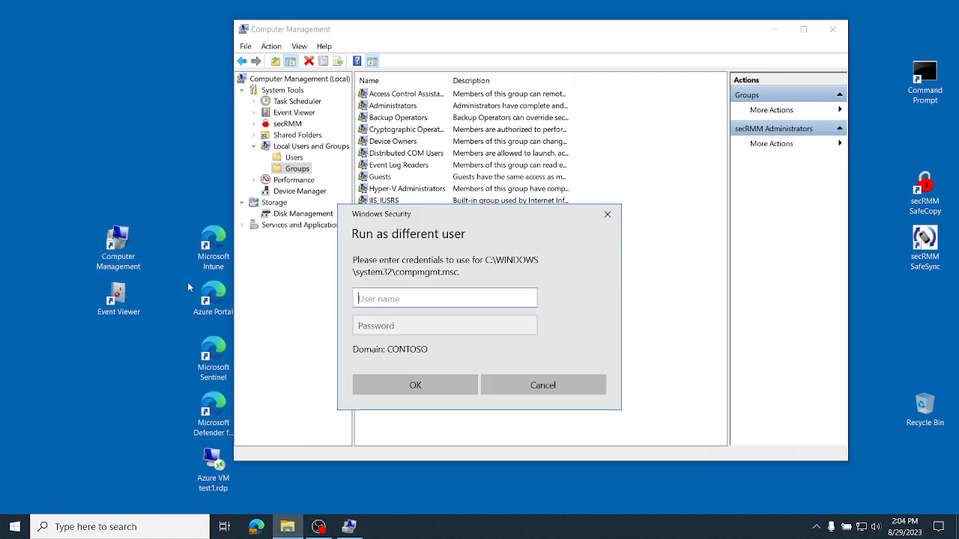
pyautogui.write('se')
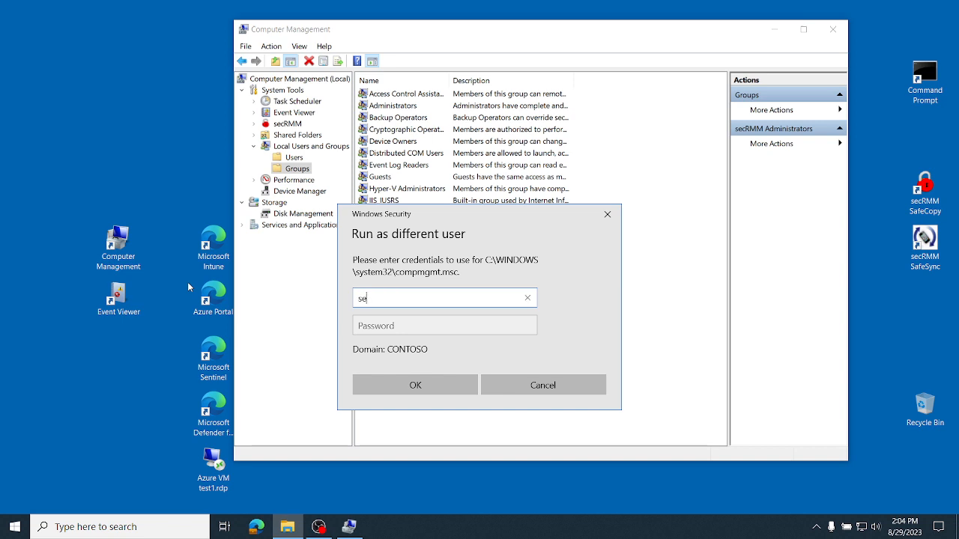
pyautogui.write('c')
pyautogui.press('BackSpace')
pyautogui.write('crmmdemo2\\')
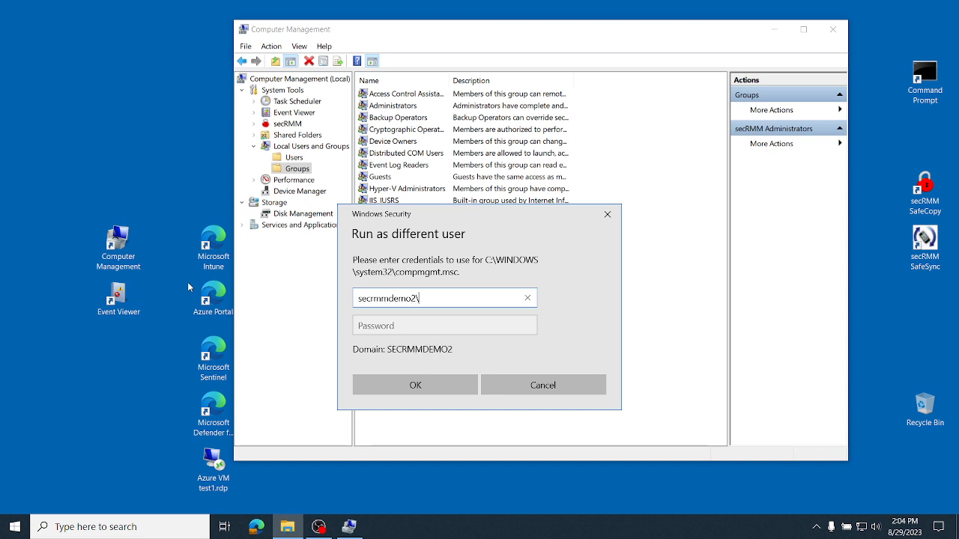
pyautogui.write('secrm')
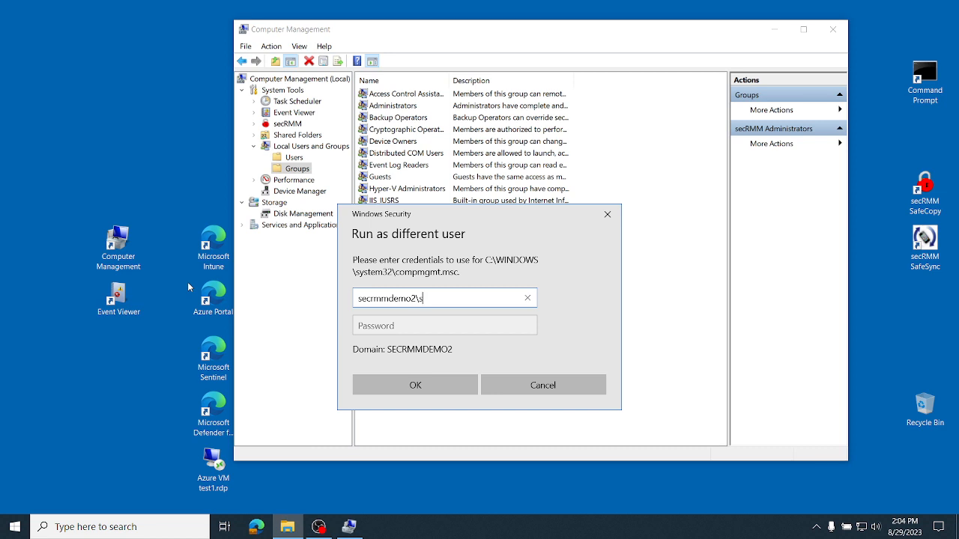
pyautogui.write('madmin1')
pyautogui.press('Tab')
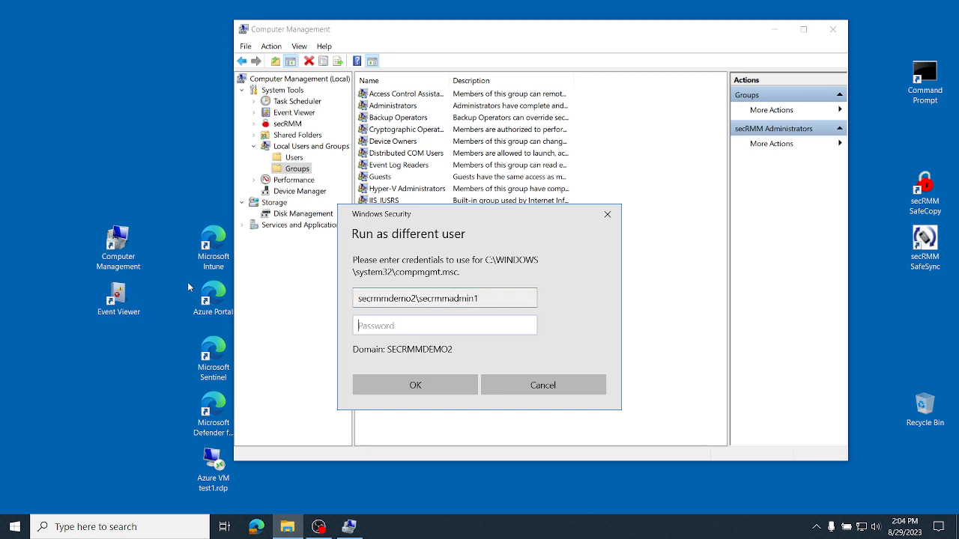
pyautogui.write('********')
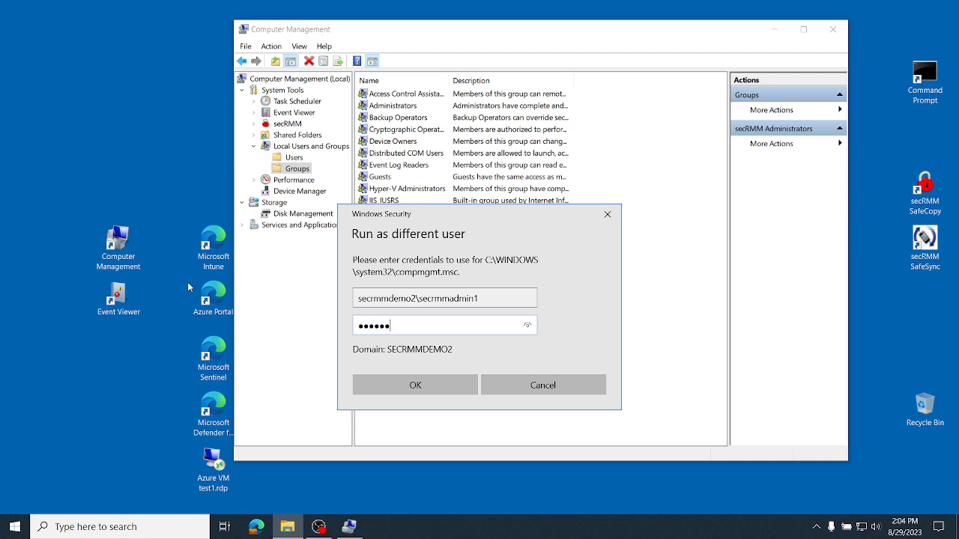
pyautogui.press('Return')
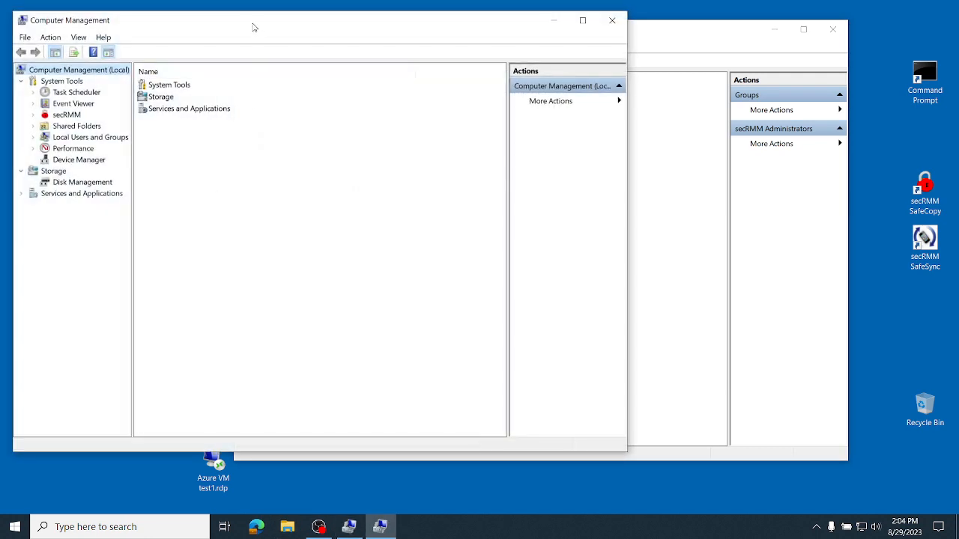
# Step: In the new console, view the secRMM computer configuration and open the secRMM log under Applications and Services Logs
pyautogui.moveTo(251, 24); pyautogui.dragTo(473, 35)
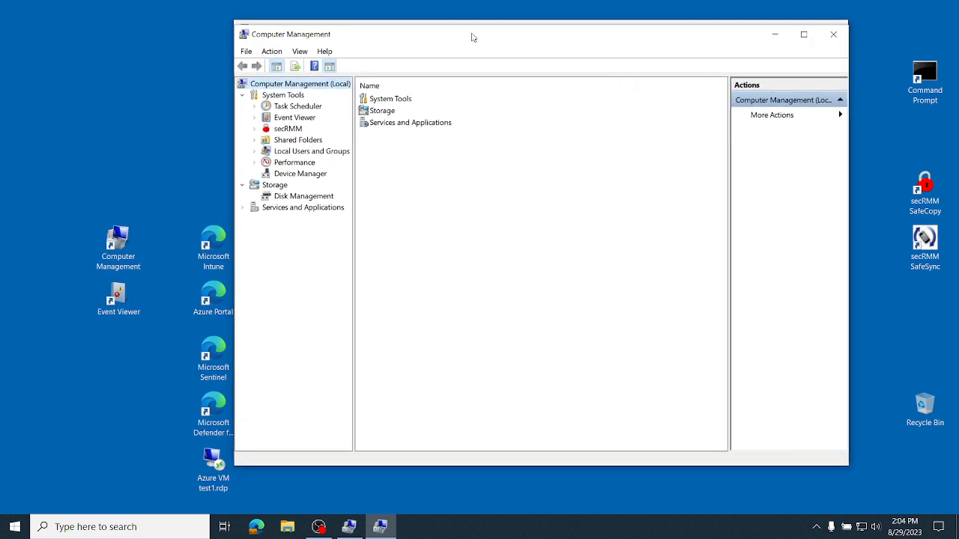
pyautogui.click(296, 127)
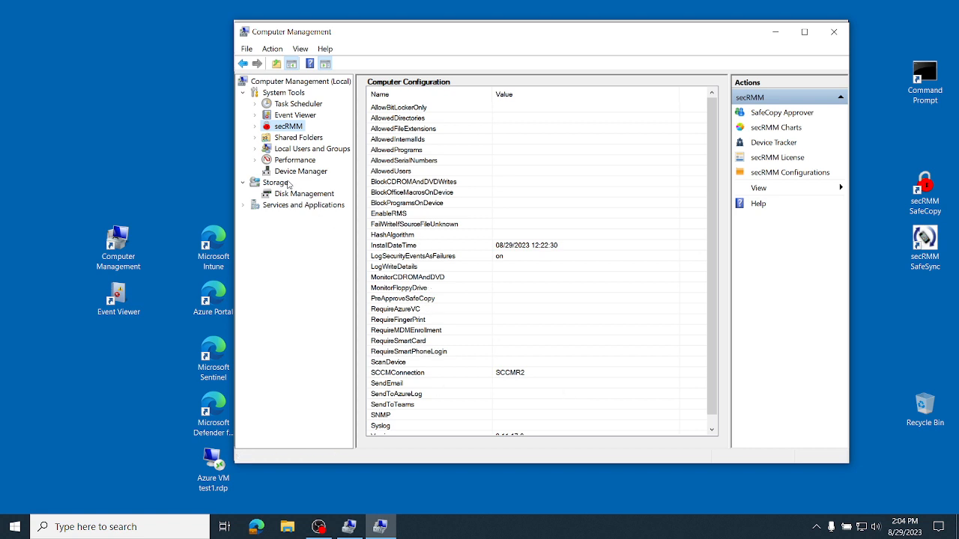
pyautogui.click(255, 115)
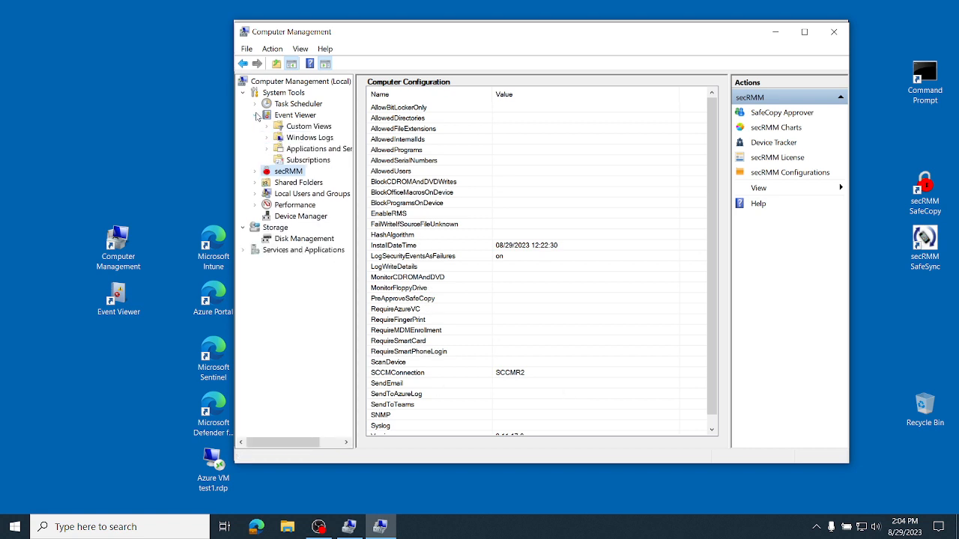
pyautogui.click(268, 150)
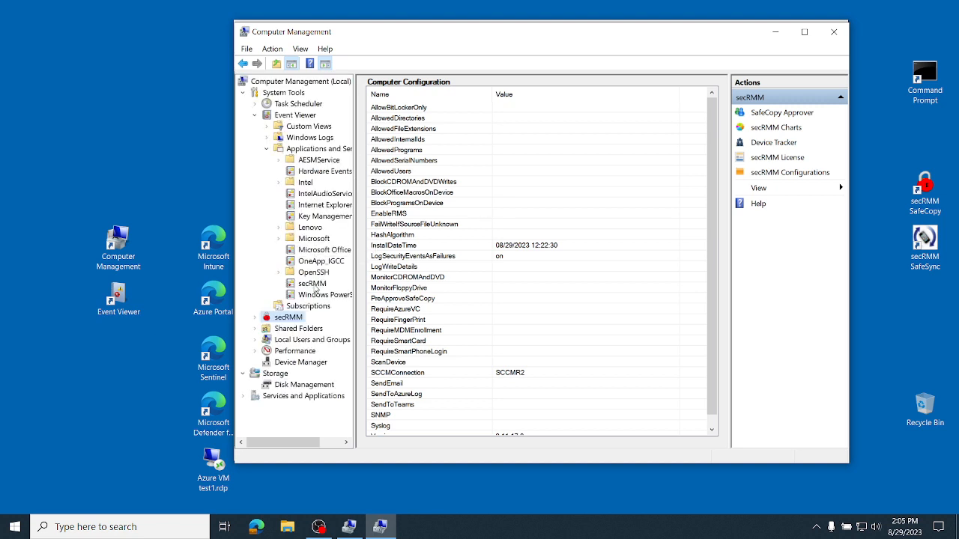
pyautogui.click(311, 284)
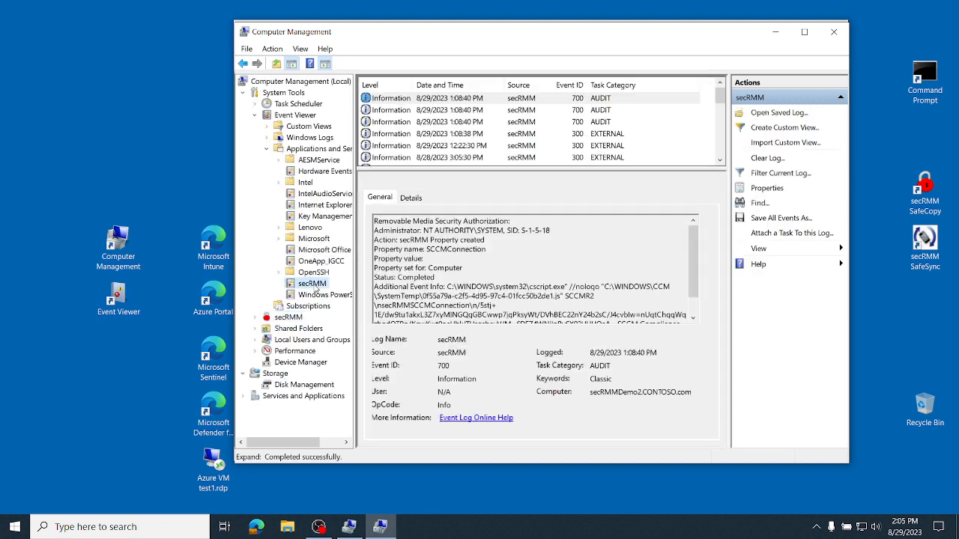
# Step: Try to clear the secRMM event log without saving its contents
pyautogui.rightClick(316, 289)
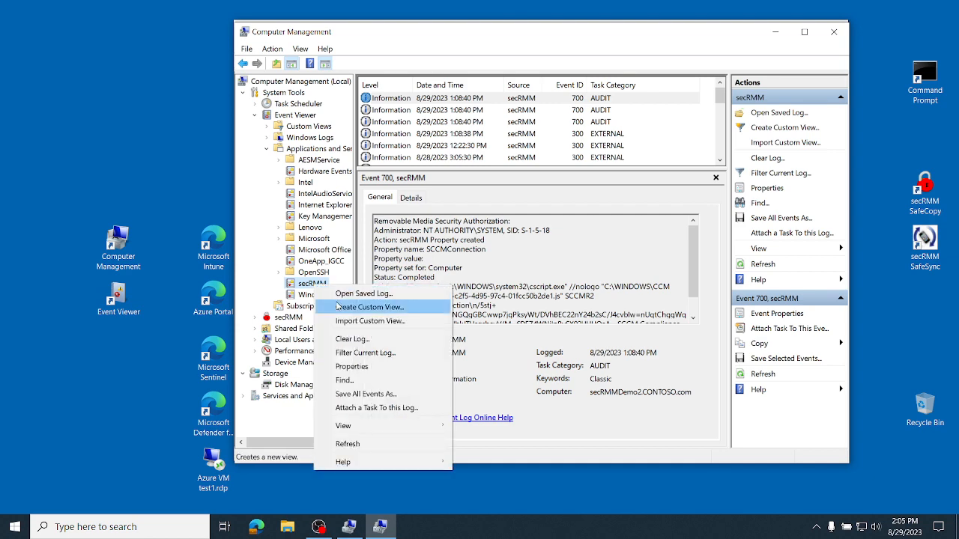
pyautogui.click(358, 339)
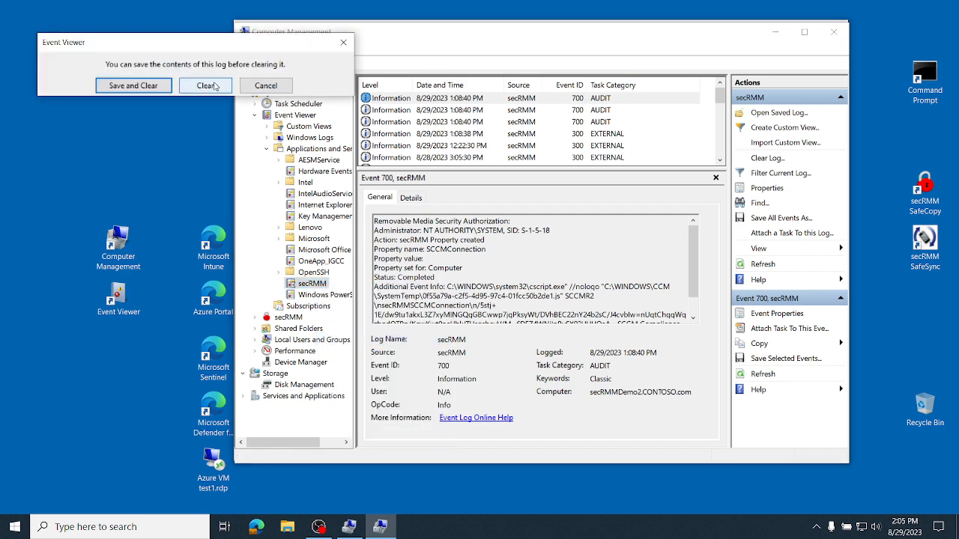
pyautogui.click(211, 80)
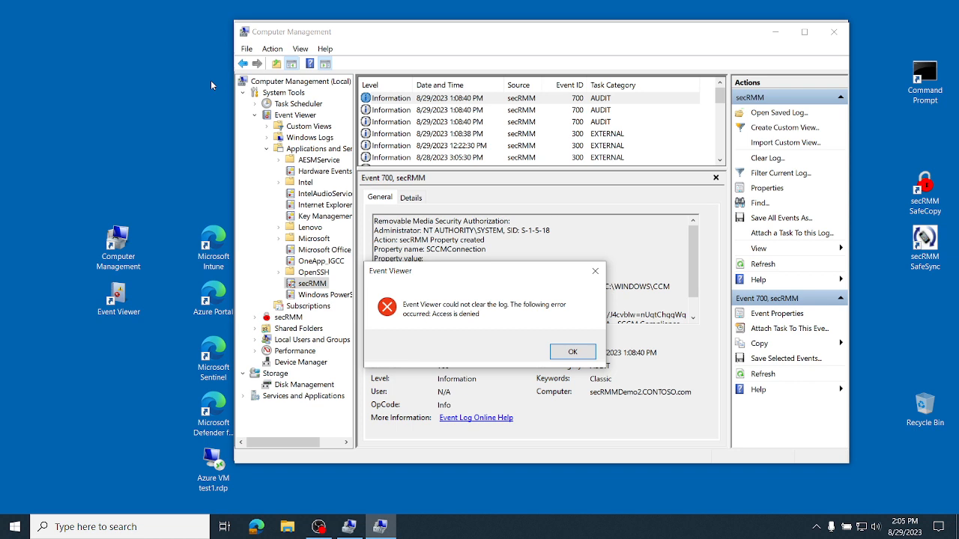
pyautogui.click(577, 355)
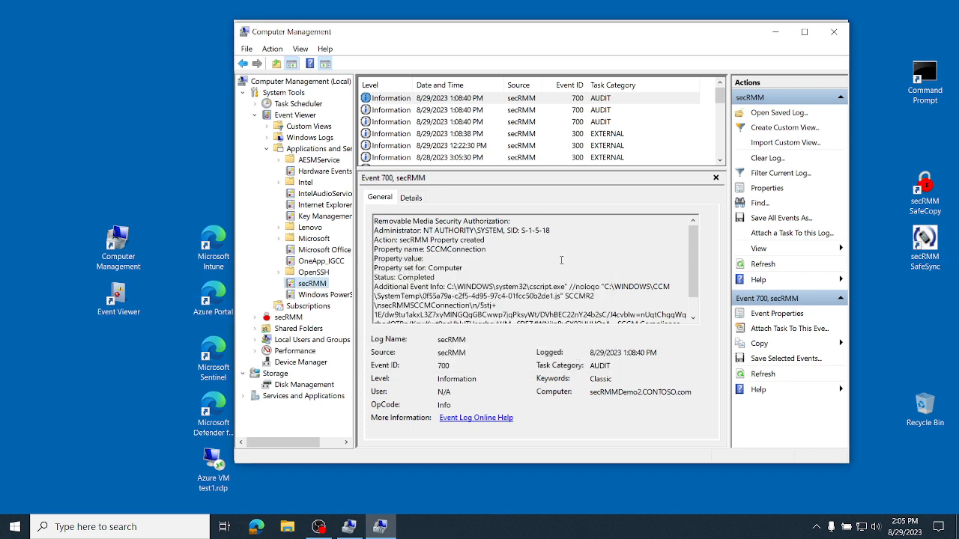
# Step: In Command Prompt, list the secRMM AdminUtils folder in wide format, highlight the SetAllowedUsers.vbs script, and close the prompt
pyautogui.doubleClick(936, 73)
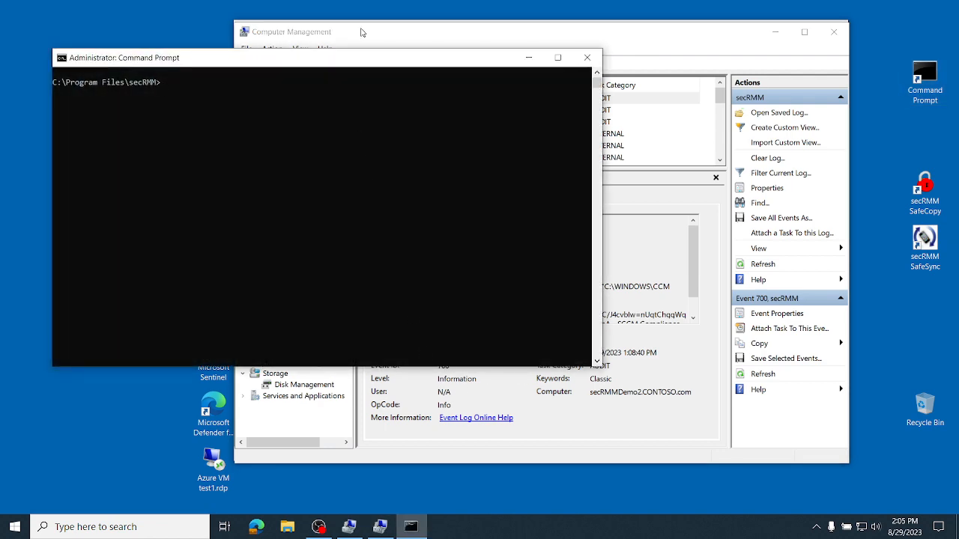
pyautogui.moveTo(363, 66); pyautogui.dragTo(501, 99)
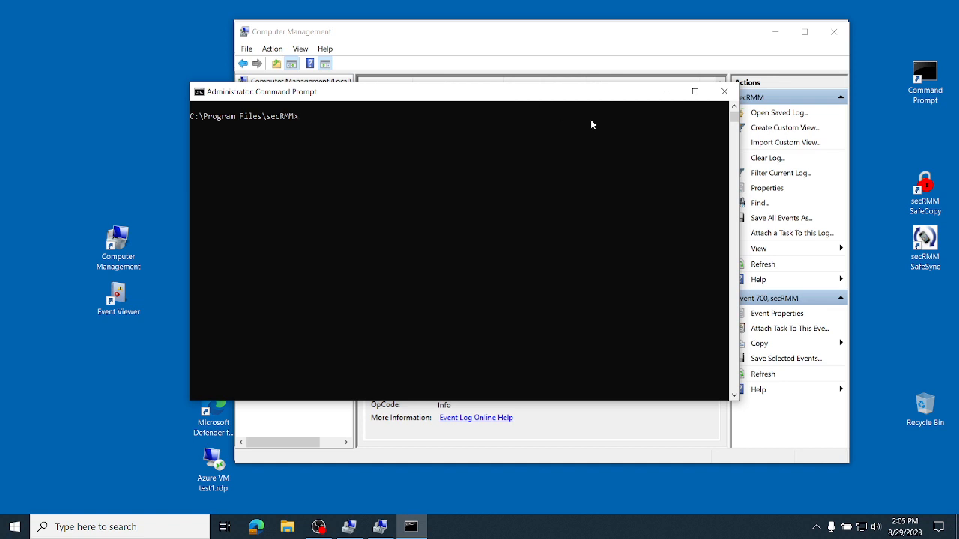
pyautogui.write('cd admin')
pyautogui.press('Tab')
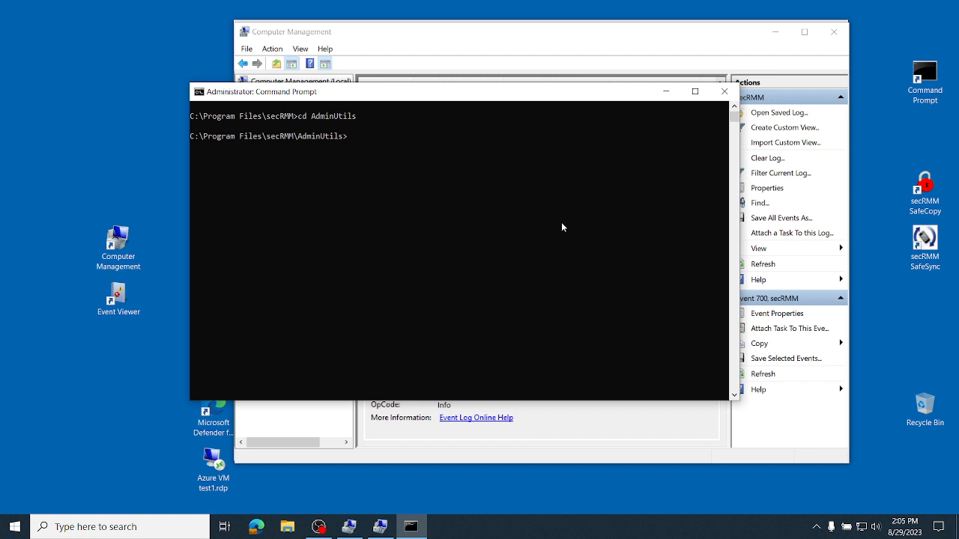
pyautogui.write('dir /w')
pyautogui.press('Return')
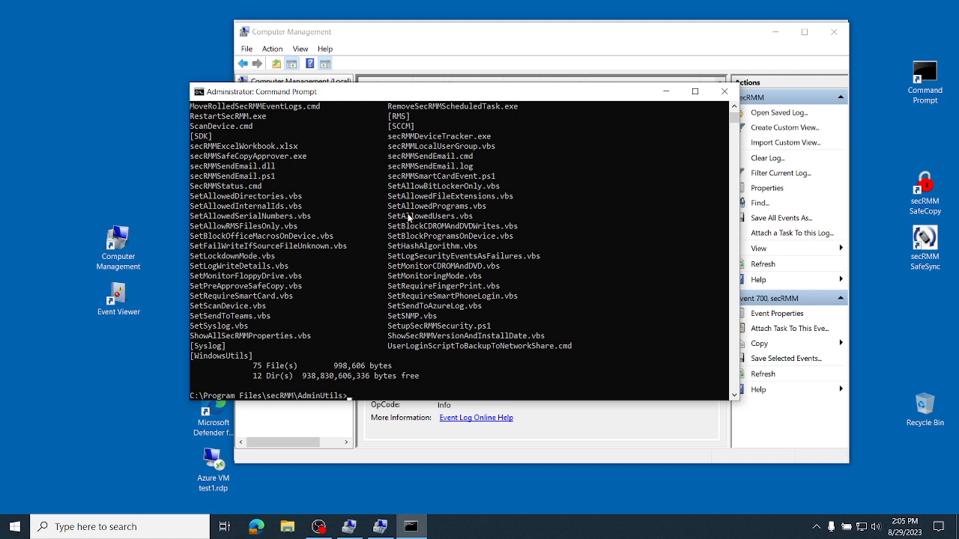
pyautogui.moveTo(388, 217); pyautogui.dragTo(470, 223)
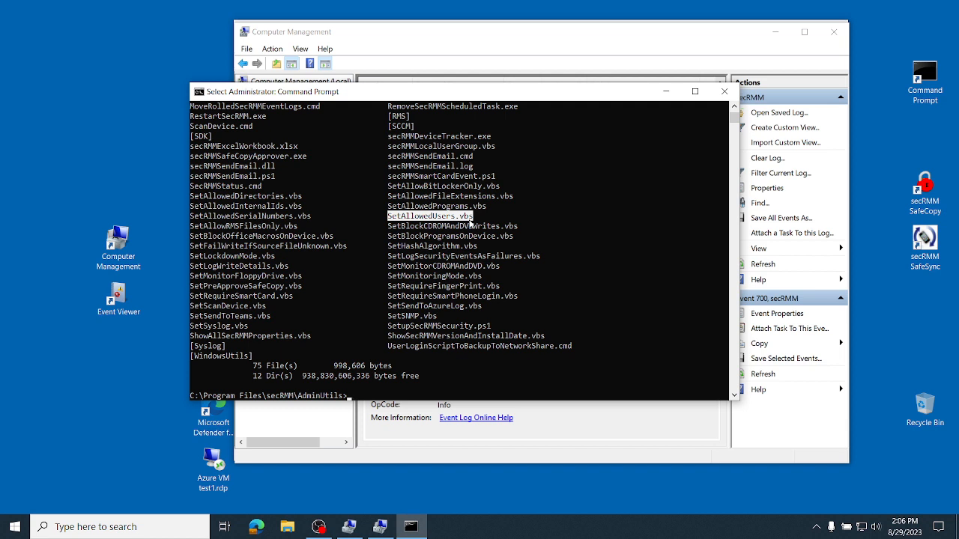
pyautogui.click(726, 92)
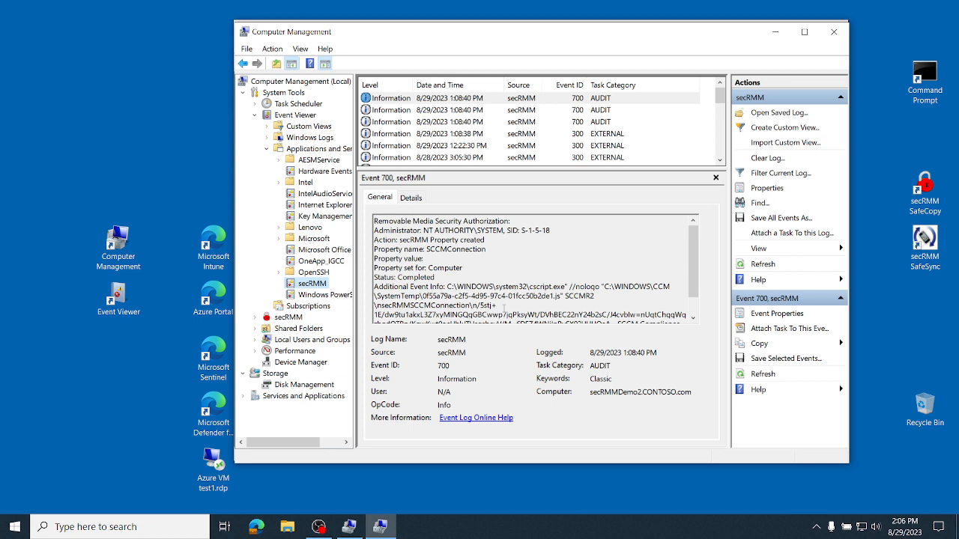
# Step: Close both Computer Management consoles and deselect the Command Prompt shortcut on the desktop
pyautogui.click(833, 33)
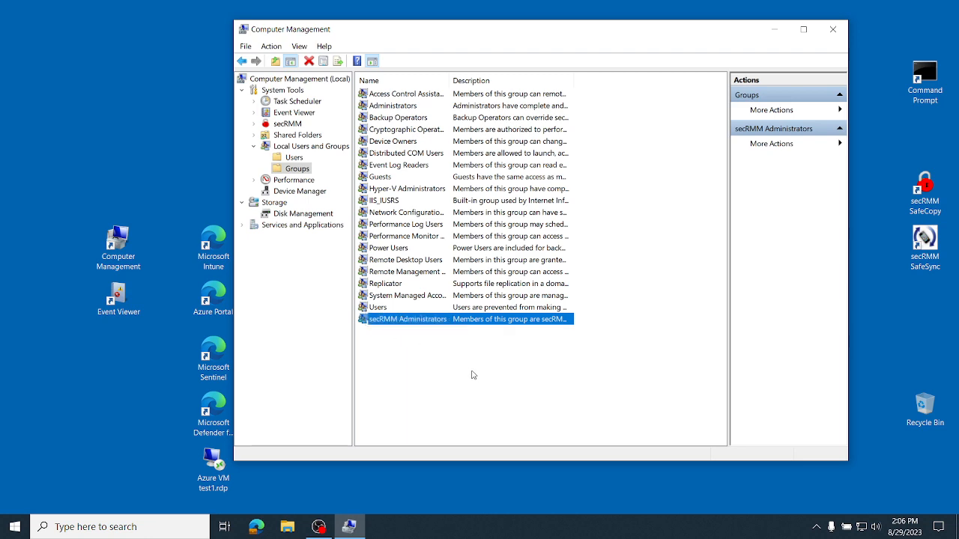
pyautogui.click(832, 30)
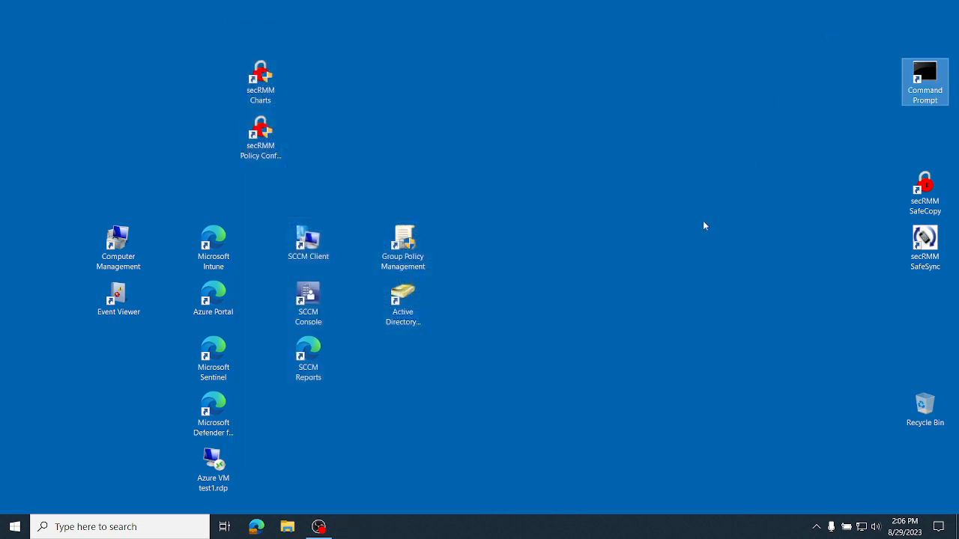
pyautogui.click(607, 349)
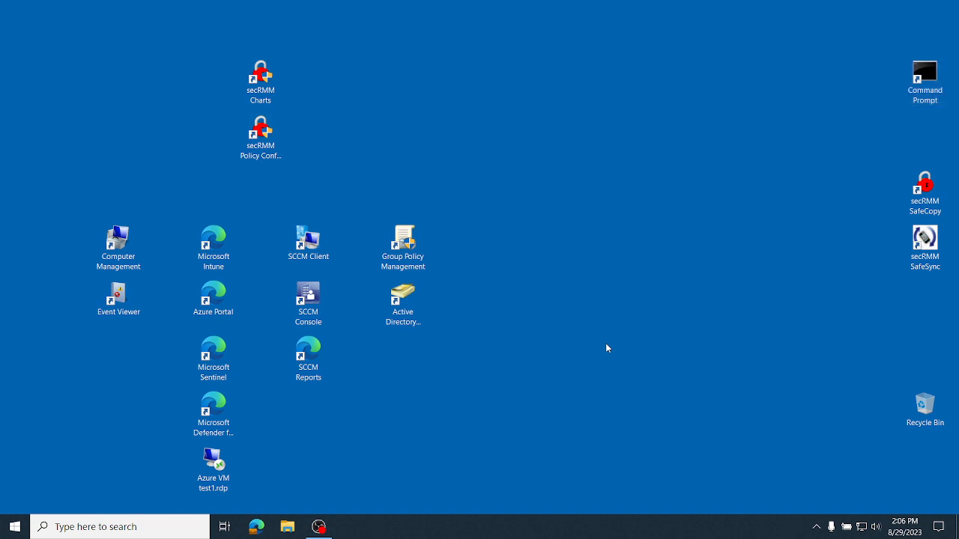